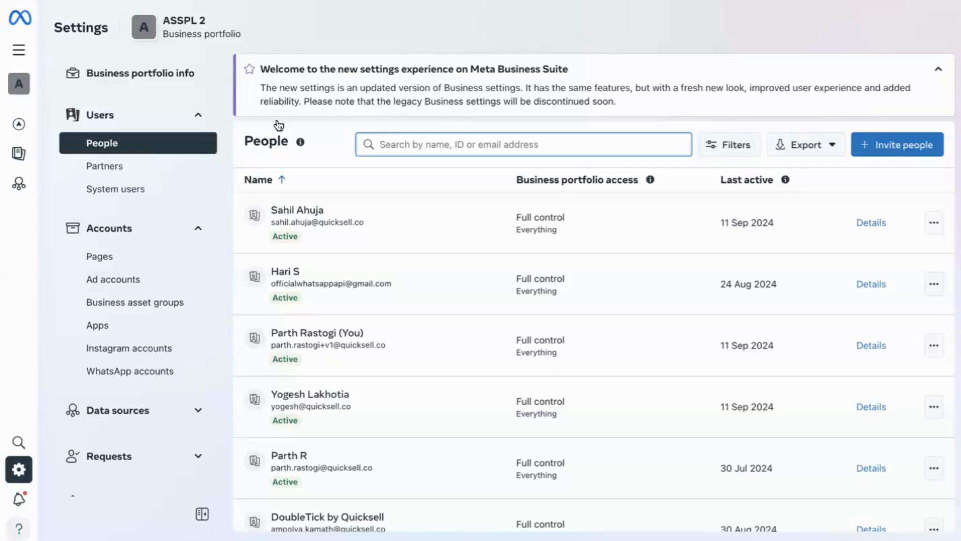
Step: Open WhatsApp Manager for the first DoubleTick Sales account in the business portfolio's WhatsApp accounts
click(150, 370)
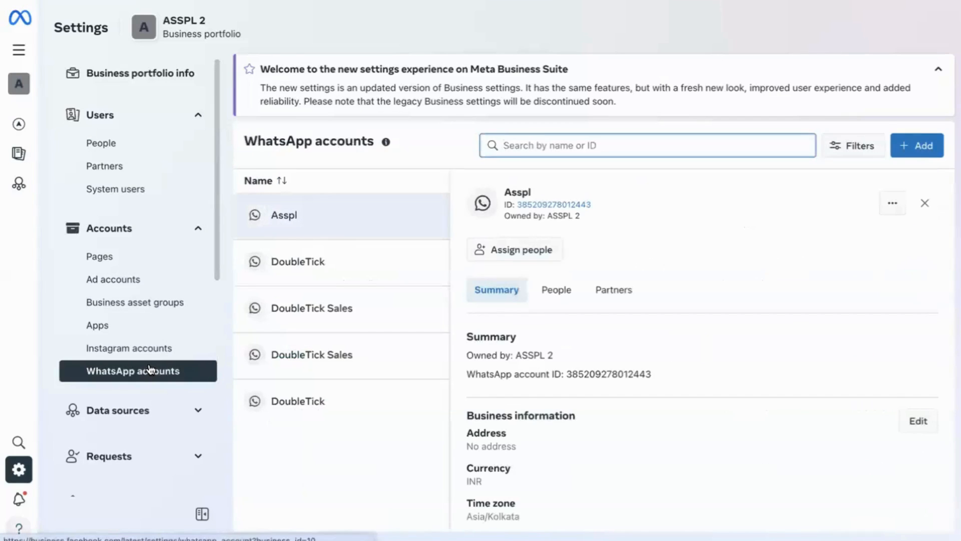
click(344, 311)
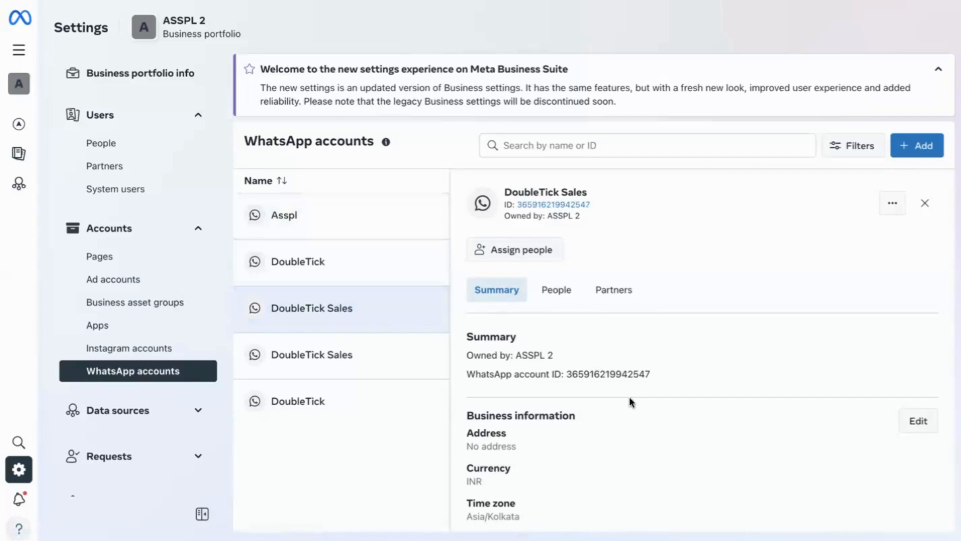
scroll(630, 436, down, 4)
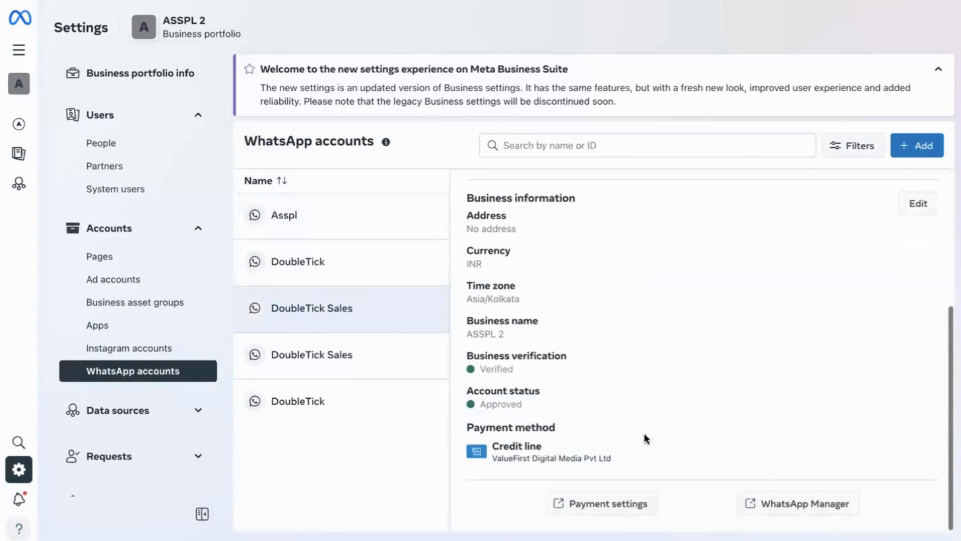
click(803, 505)
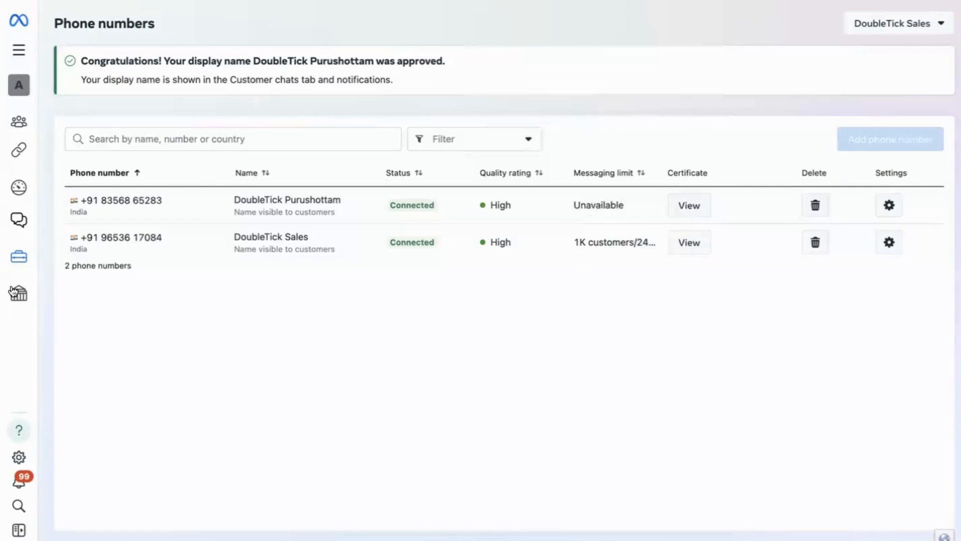
Step: Start a new message template in the Marketing category with the Flows type
mouse_move(25, 240)
click(99, 249)
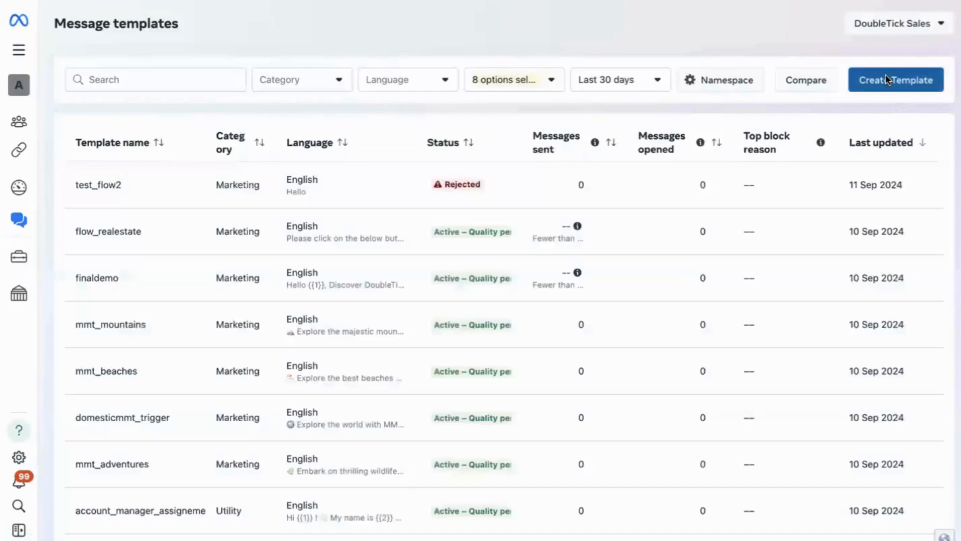
click(887, 80)
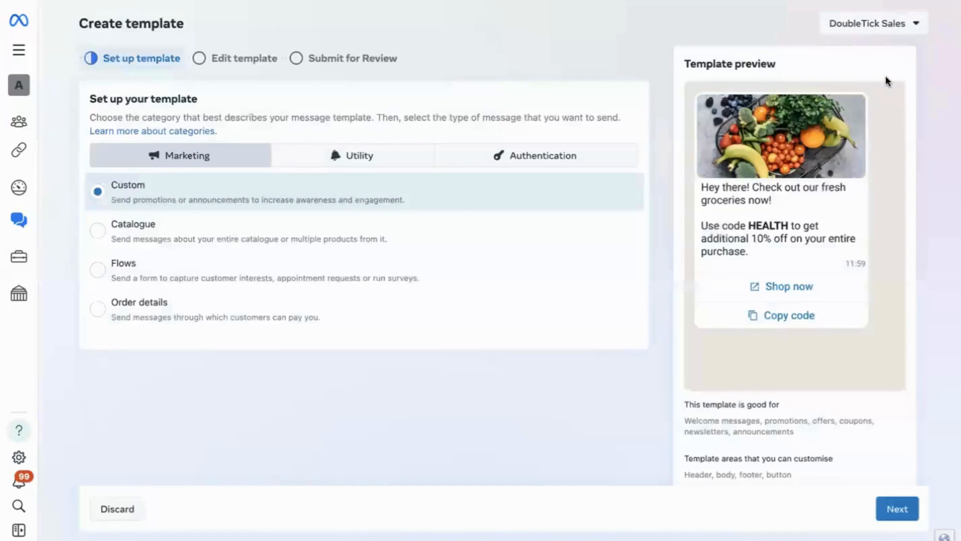
click(351, 285)
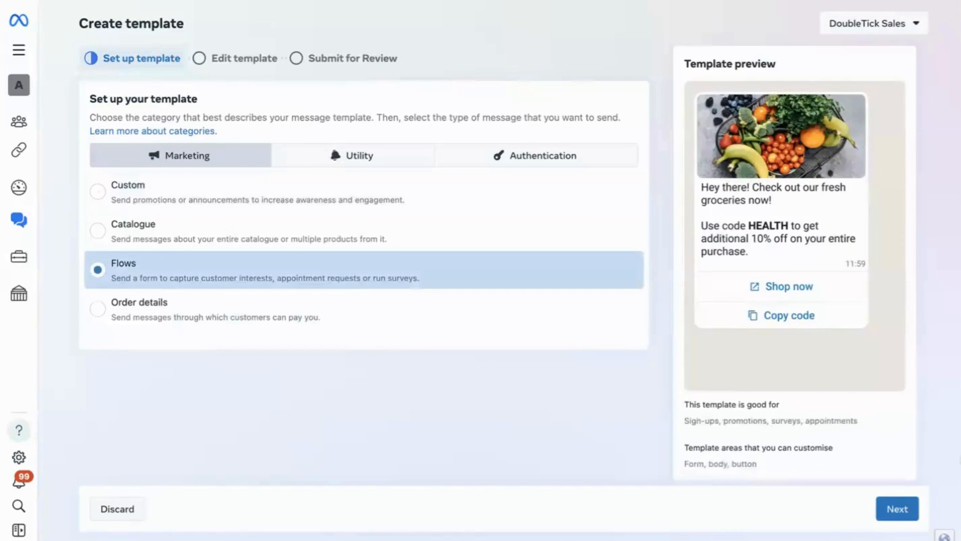
click(899, 508)
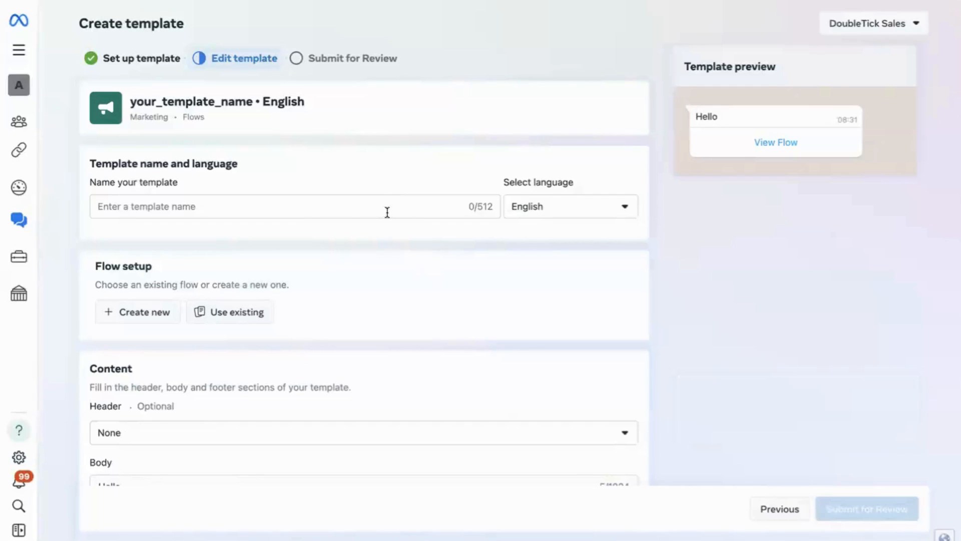
Step: Name the template ankur_real_estate
click(315, 203)
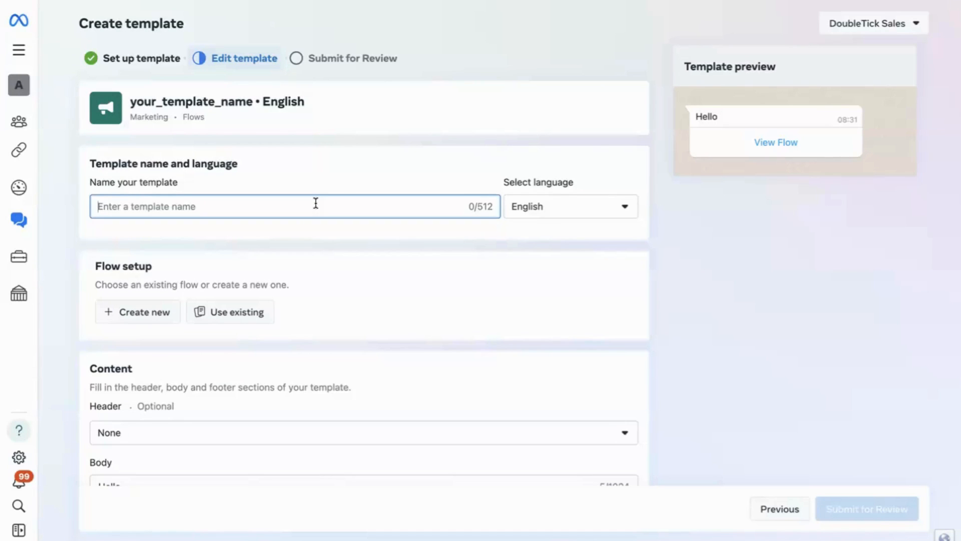
text(an)
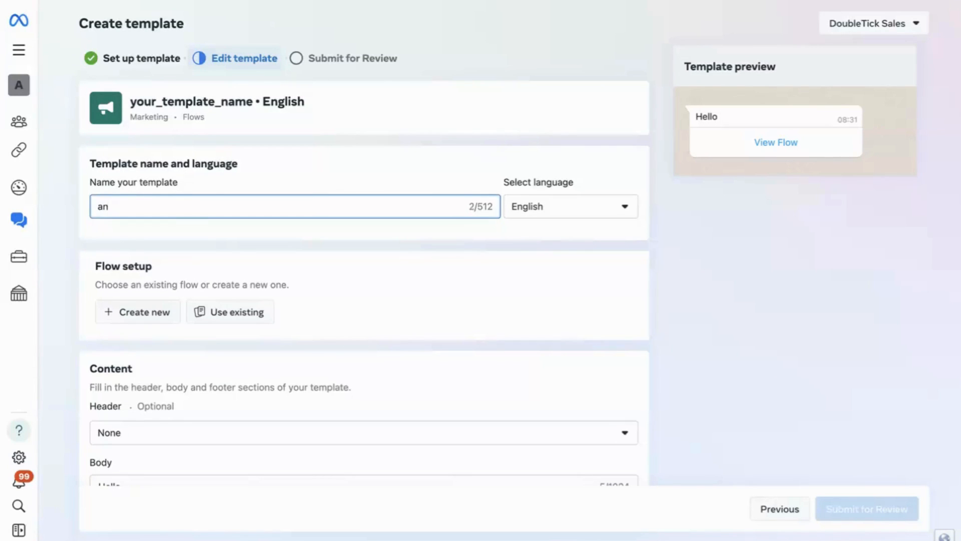
text(kur_real_estate)
Step: Create a new flow for the template using the Custom form type
scroll(294, 318, down, 6)
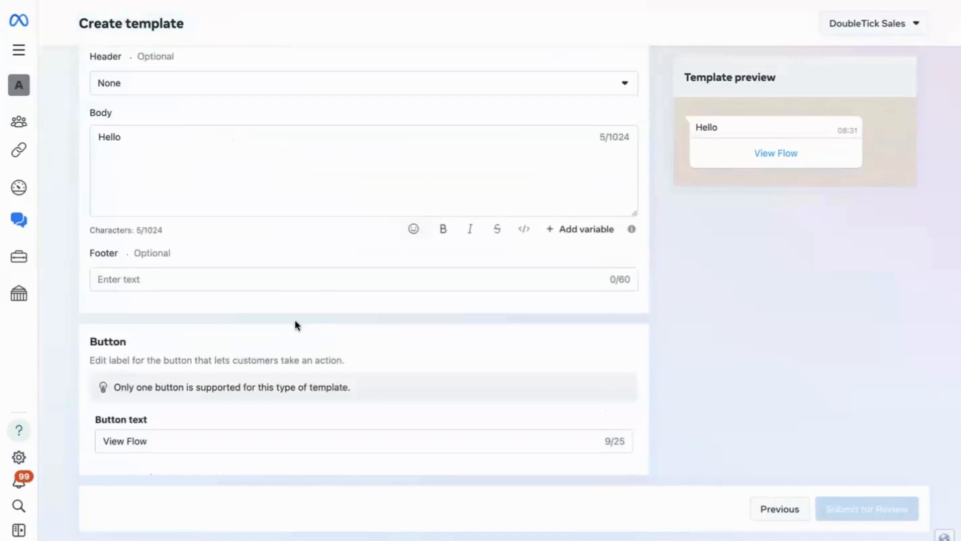
scroll(295, 320, up, 6)
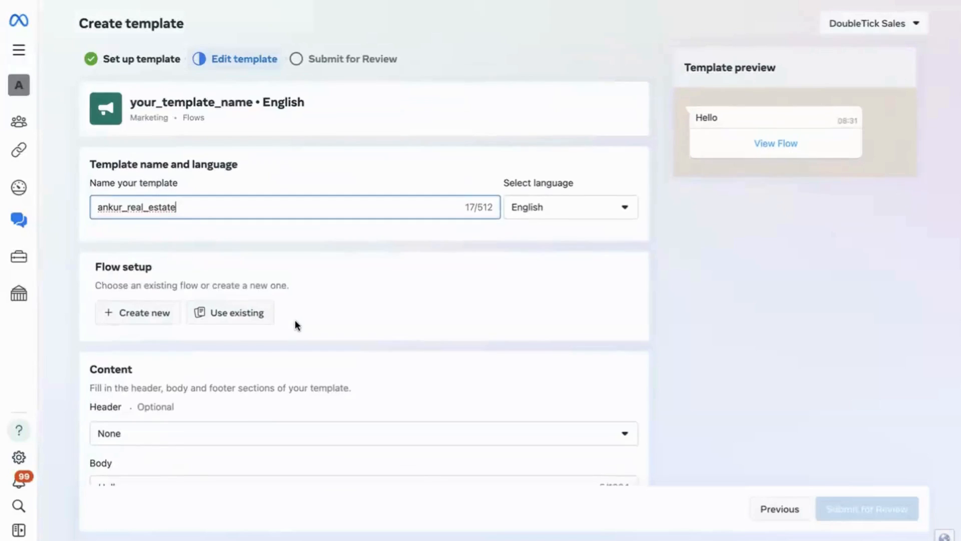
click(145, 313)
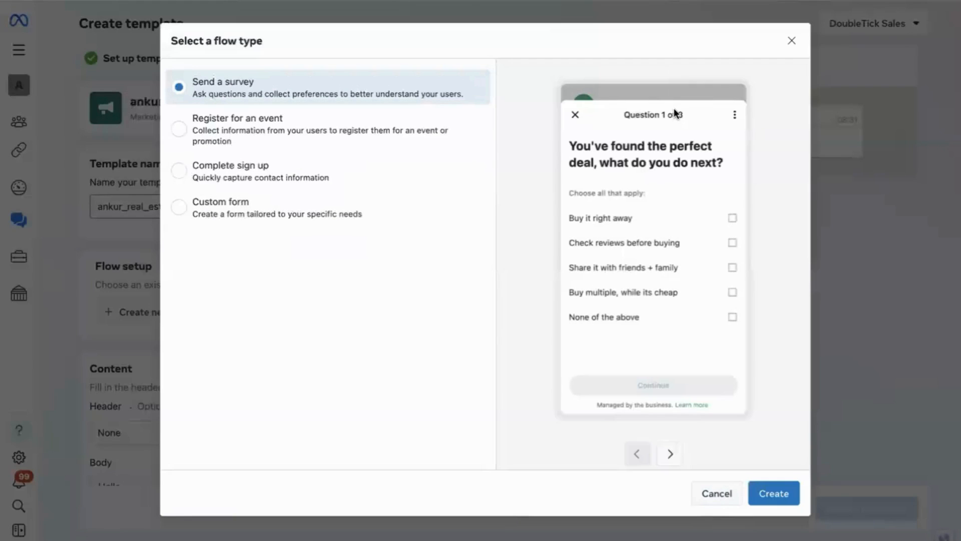
click(323, 204)
click(785, 500)
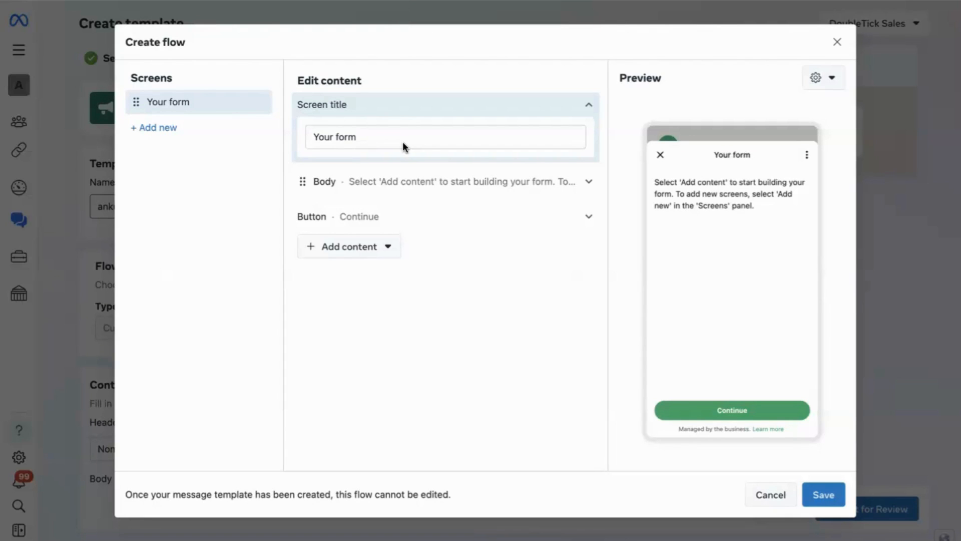
Step: Replace the form's screen title with "Ankur Real-estate"
click(368, 133)
double_click(369, 133)
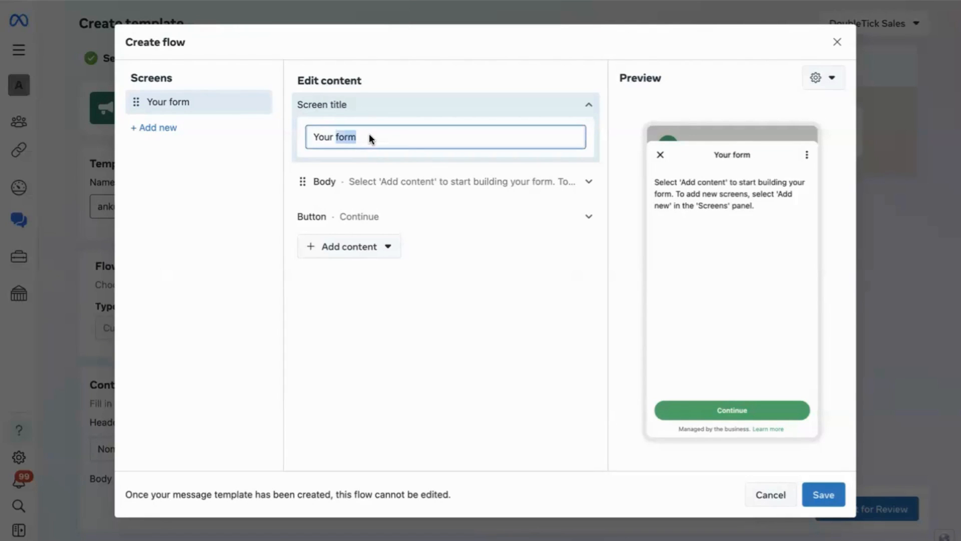
drag(369, 133, 322, 134)
text(Ankur Real-estate)
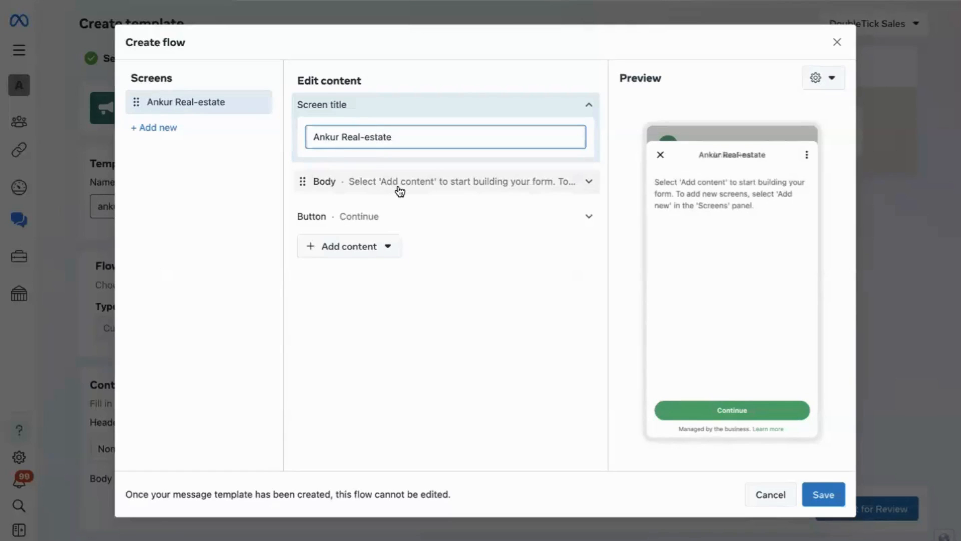
Step: Replace the form's body text with "Book a property visit with us"
click(458, 186)
click(404, 273)
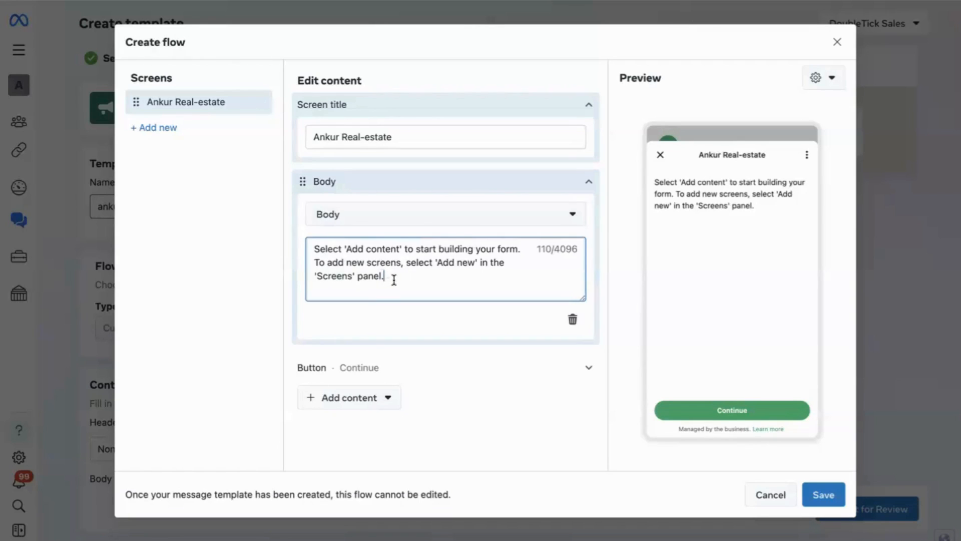
drag(393, 277, 299, 239)
text(Book )
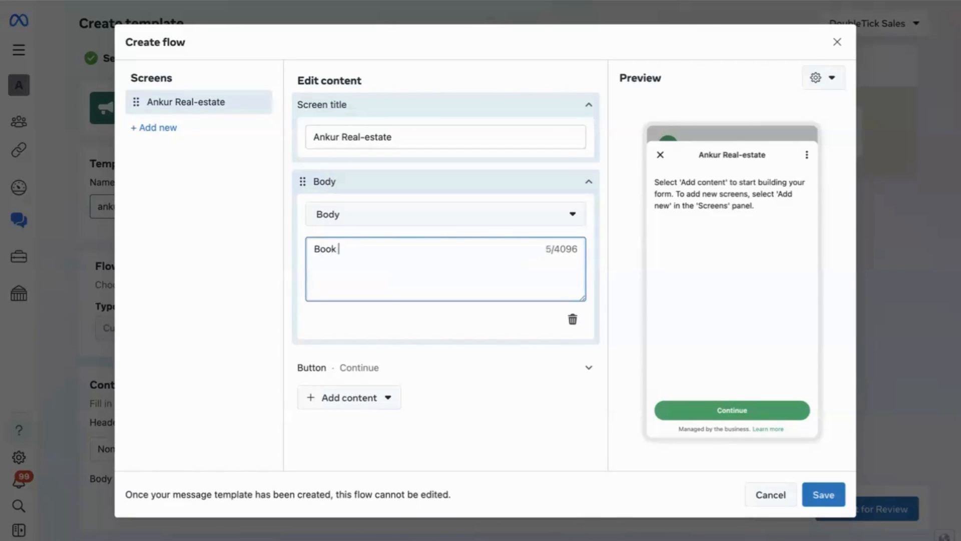
text(a property visit with us)
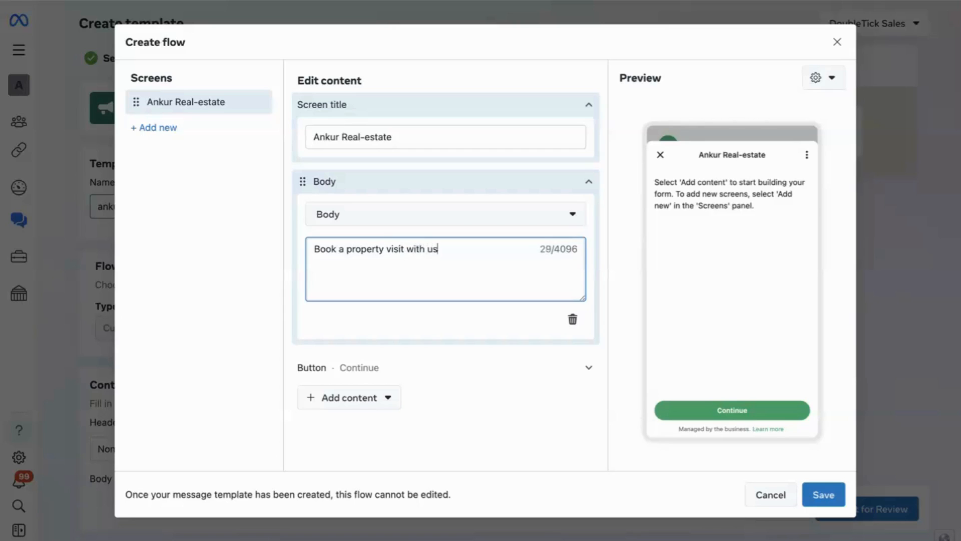
Step: Add a short answer text field to the form and label it "Name"
click(368, 403)
mouse_move(373, 453)
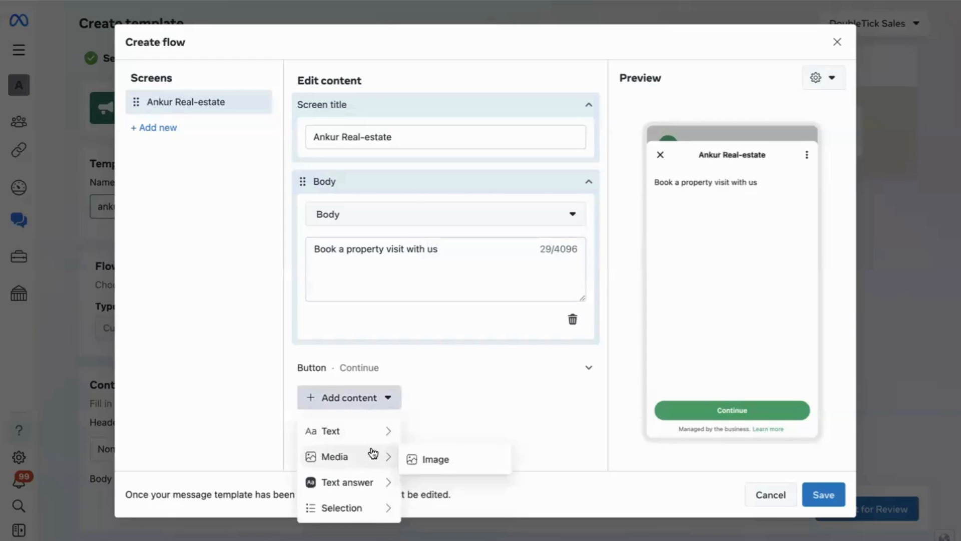
mouse_move(370, 489)
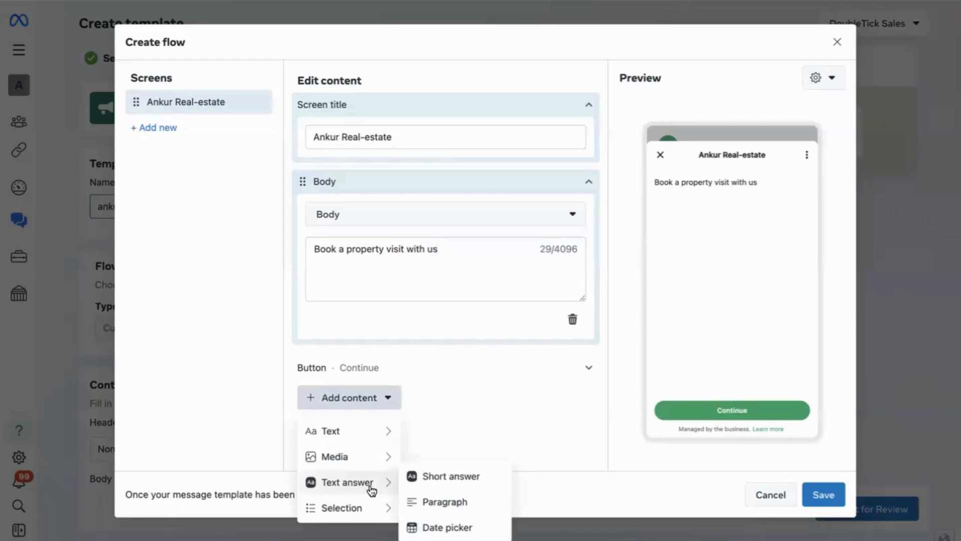
click(426, 478)
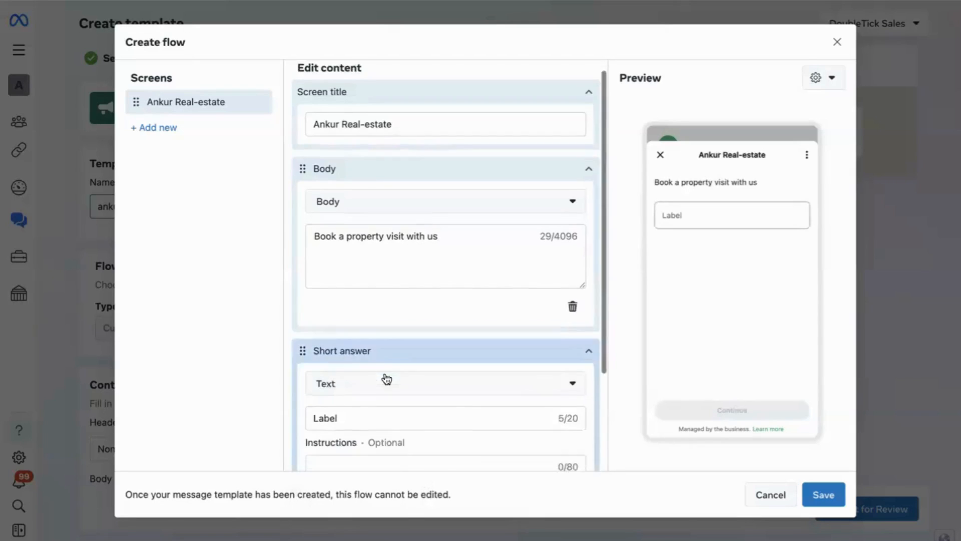
double_click(356, 283)
text(Name)
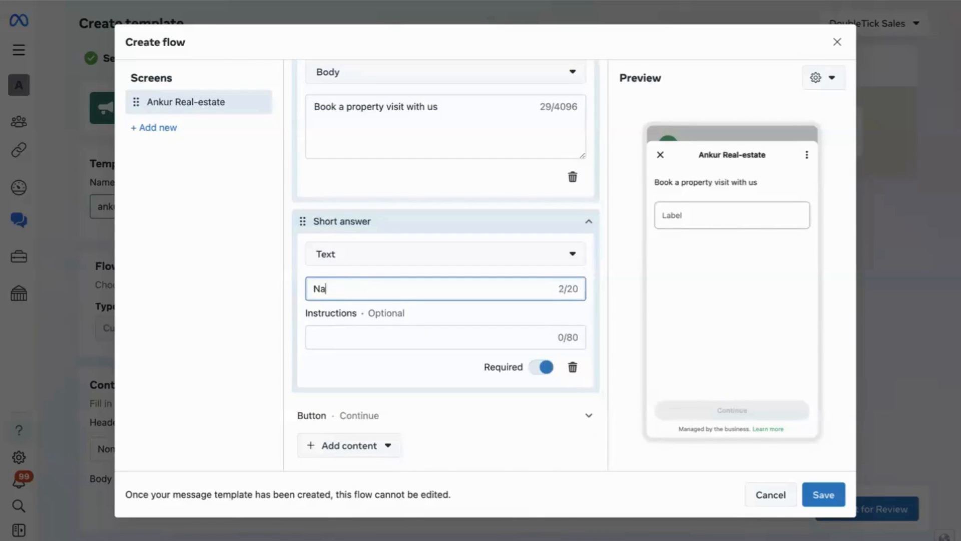
Step: Add a second short answer field to the form and label it "Email address"
click(354, 444)
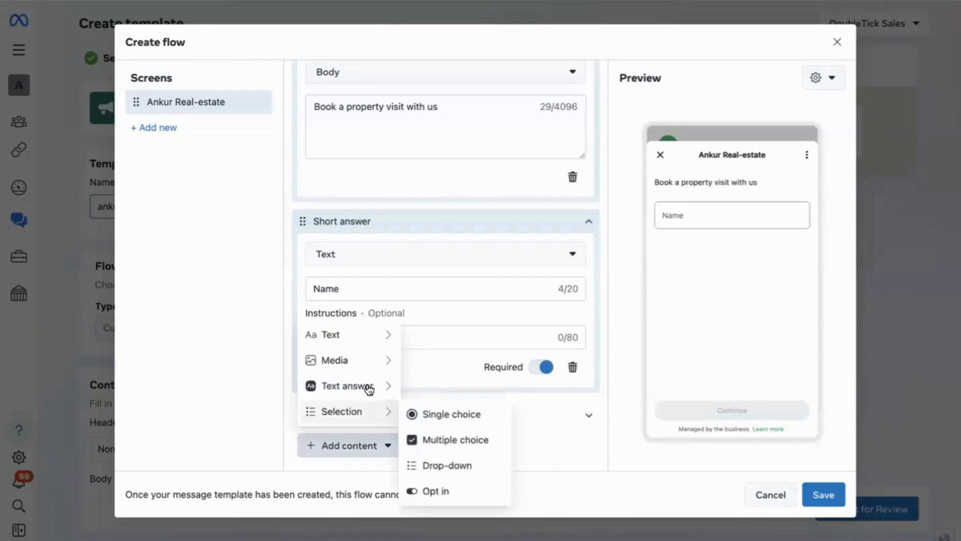
mouse_move(357, 386)
click(437, 389)
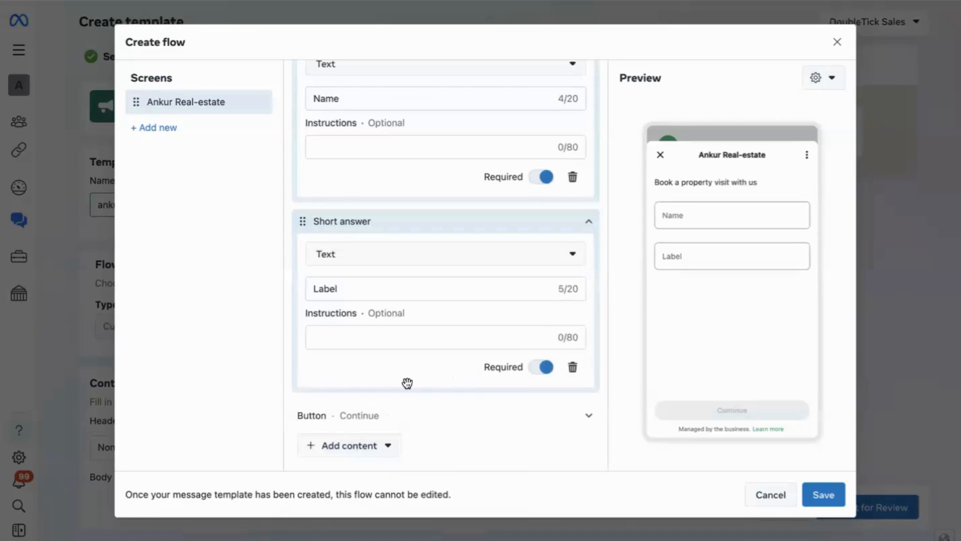
double_click(365, 289)
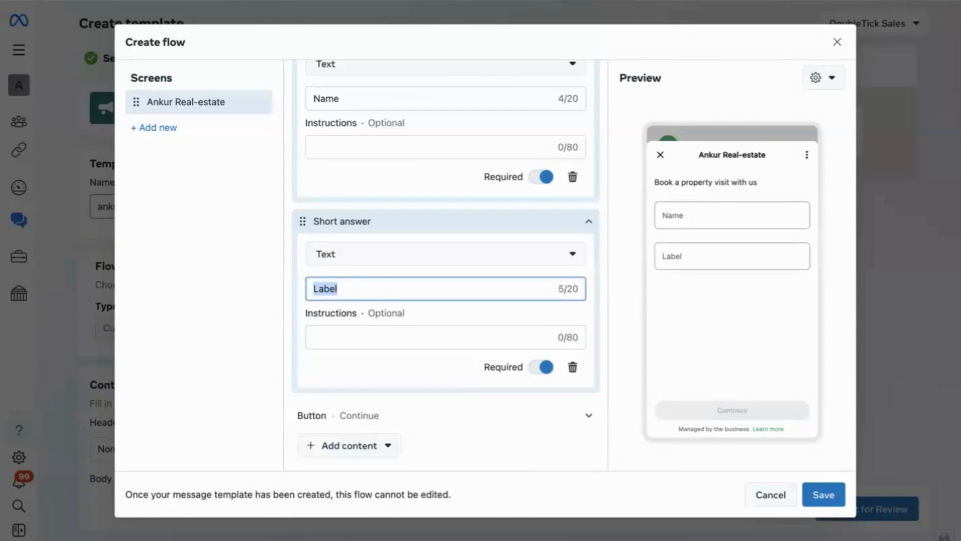
text(Email address)
Step: Add a drop-down selection to the form and label it "Nearest area"
click(356, 447)
mouse_move(368, 403)
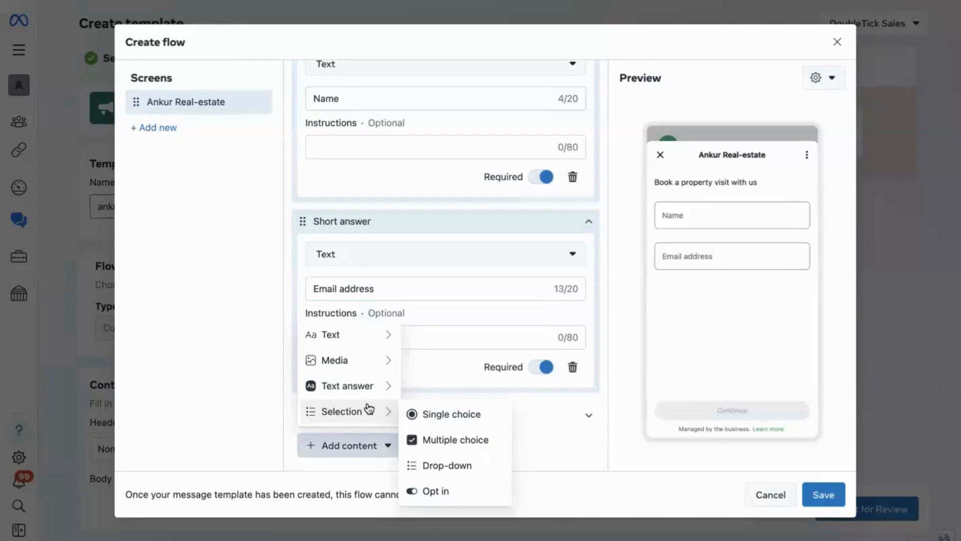
click(443, 466)
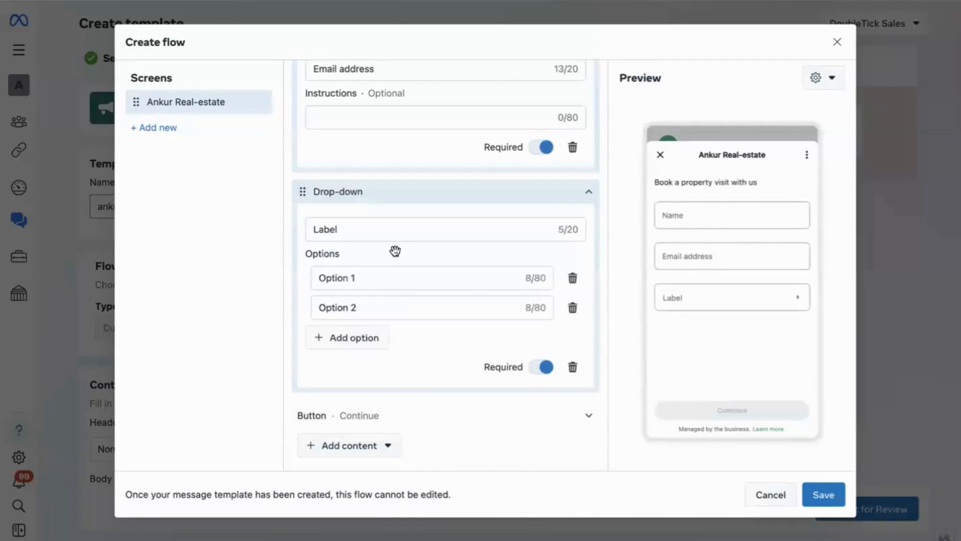
click(386, 227)
double_click(387, 229)
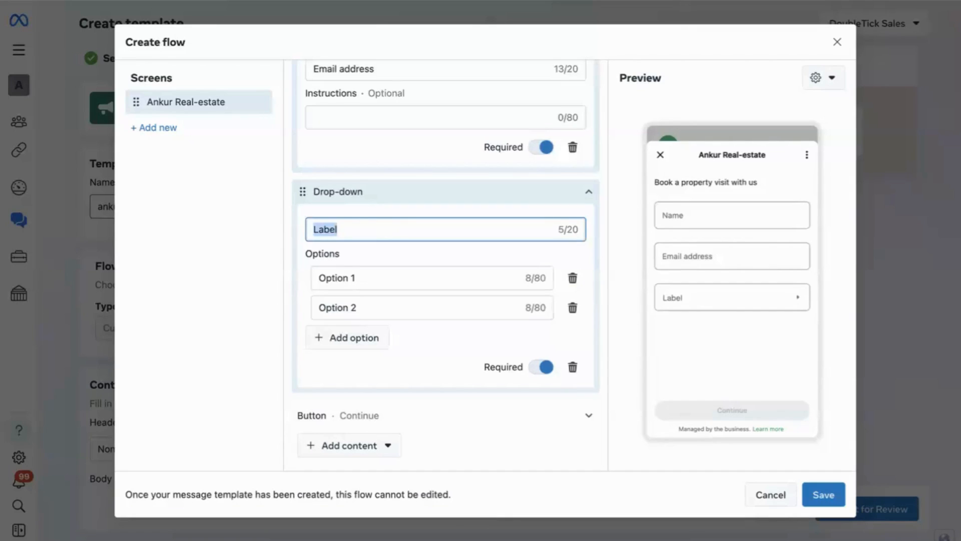
text(Neares )
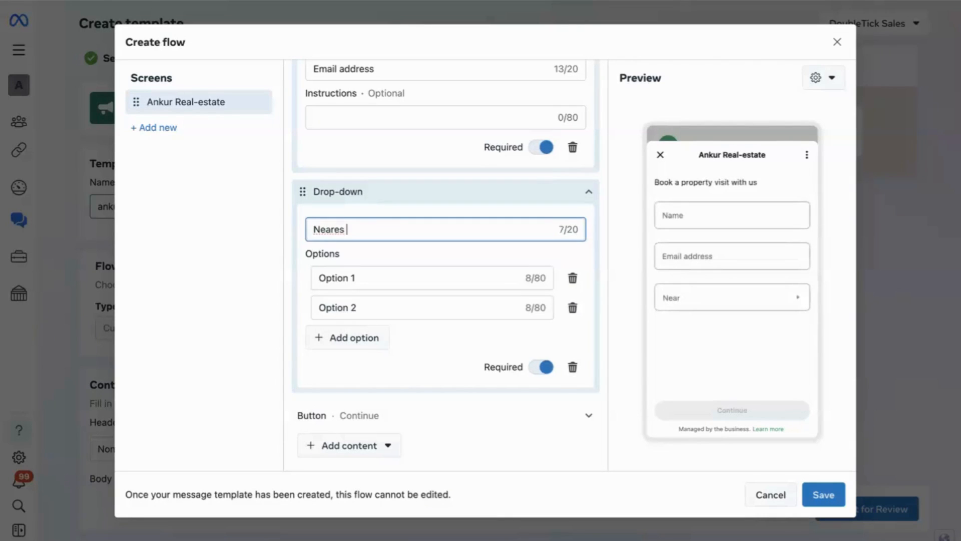
text( area)
Step: Set the first two options of the Nearest area drop-down to "Boriwali" and "Kandiwali"
triple_click(382, 280)
text(Boriw)
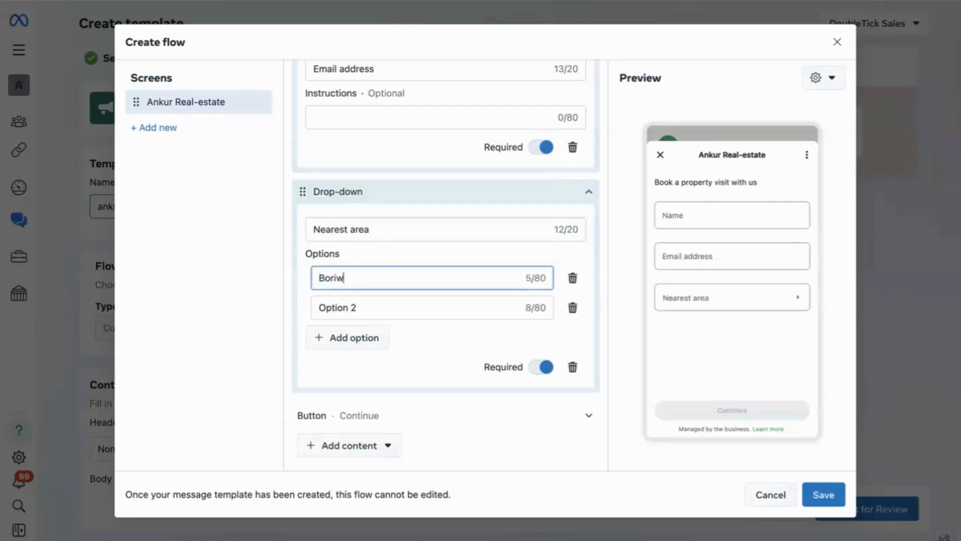
text(ali)
triple_click(392, 311)
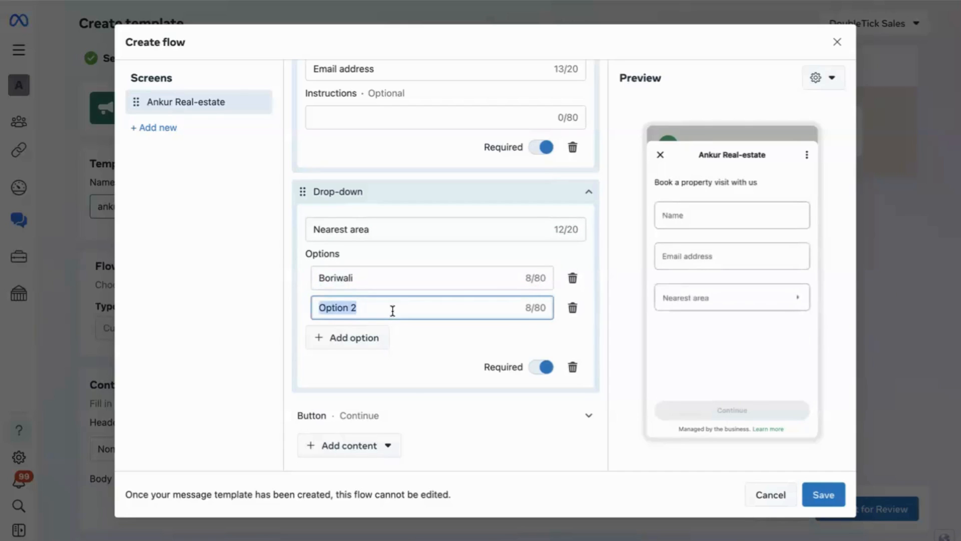
text(Kandiwali)
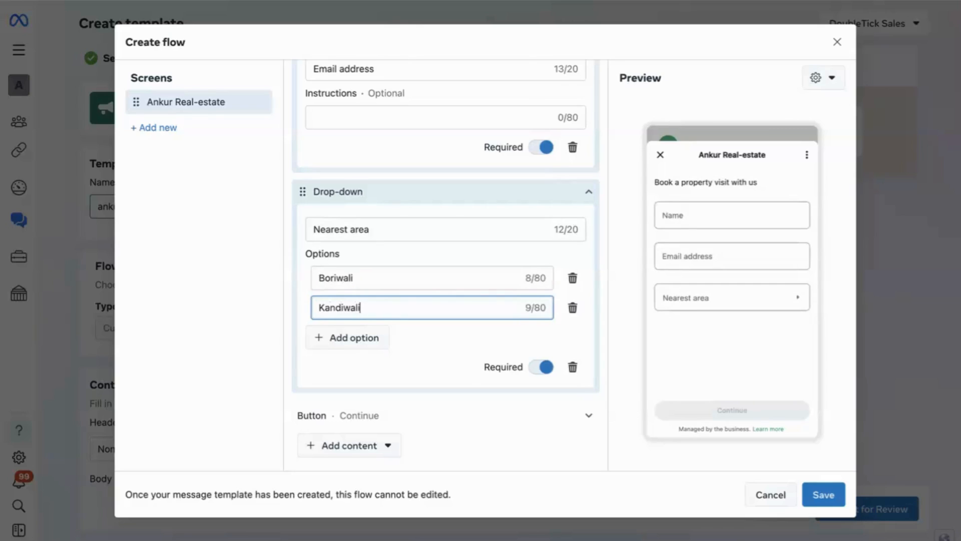
Step: Add a third option named "Malad" to the Nearest area drop-down
click(382, 340)
triple_click(365, 313)
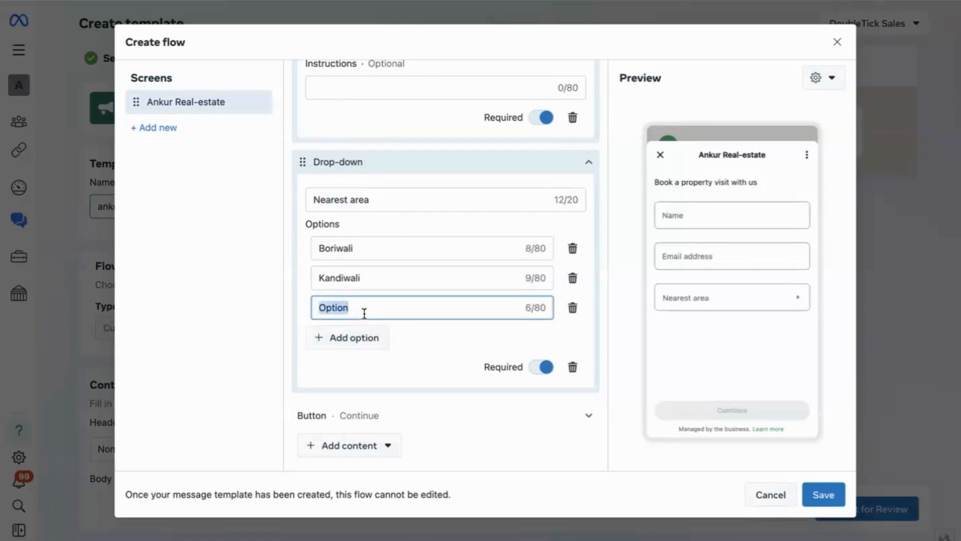
text(Malad)
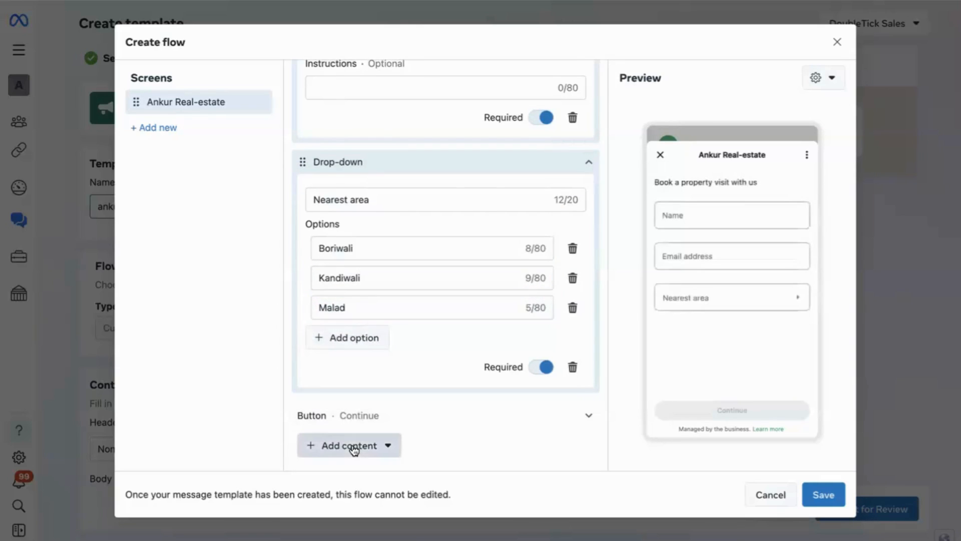
Step: Add another drop-down selection to the form and label it "Flat preferences"
click(354, 450)
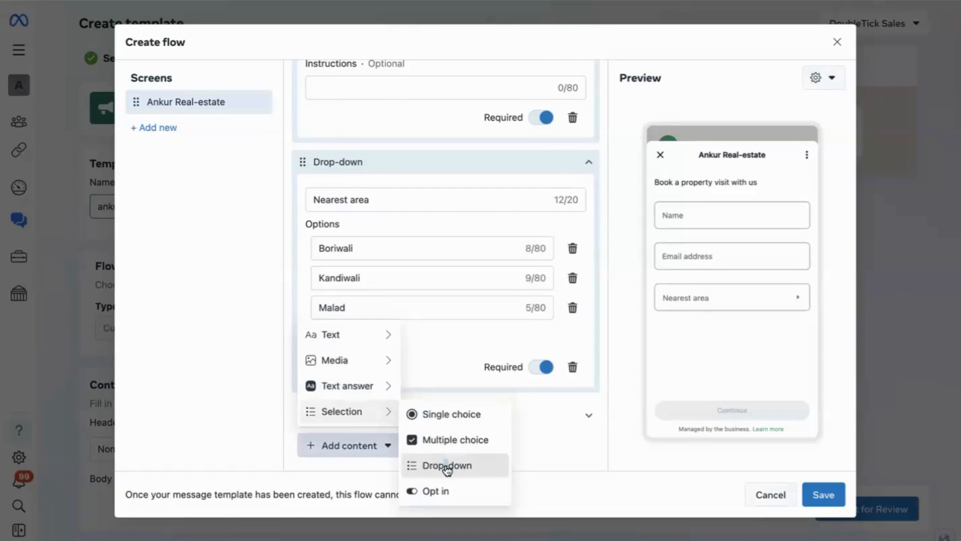
click(447, 466)
click(371, 226)
double_click(371, 226)
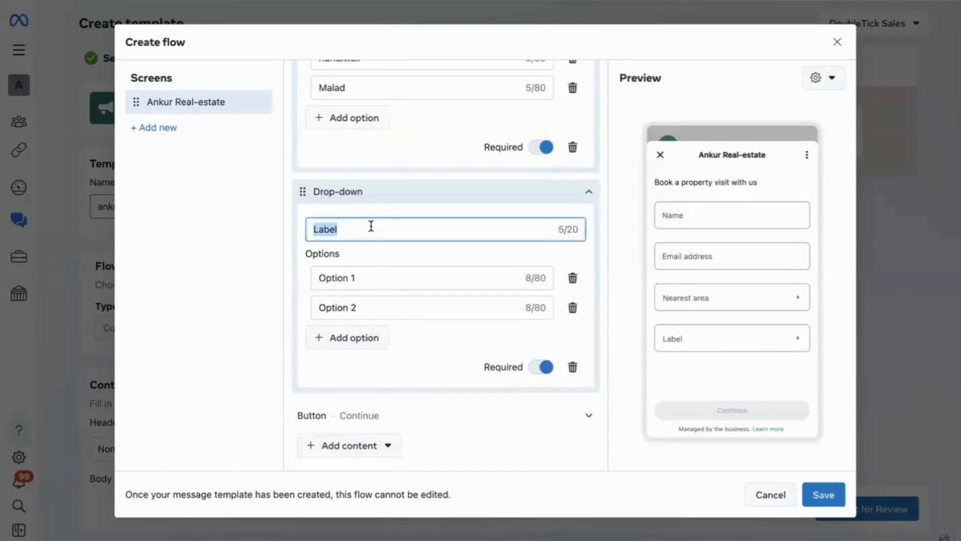
text(Flat op)
key(BackSpace)
key(BackSpace)
text(prefer)
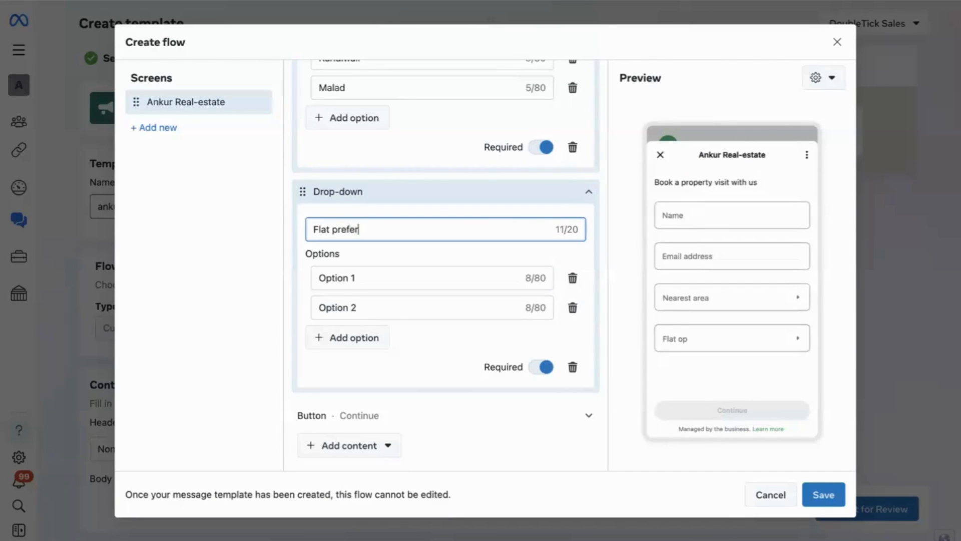
text(ences)
Step: Set the first two options of the Flat preferences drop-down to "2 BHK" and "3 BHK"
click(383, 281)
triple_click(383, 281)
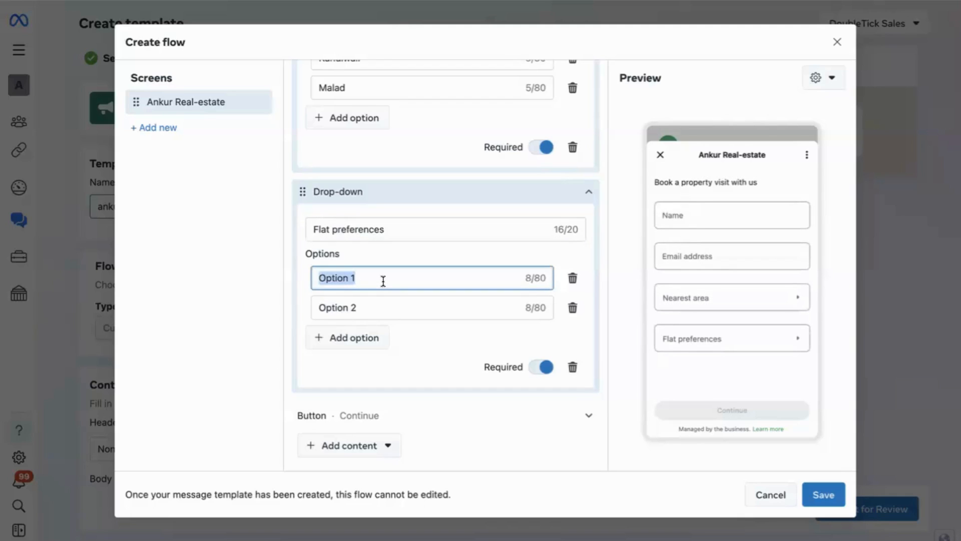
text(2BHK)
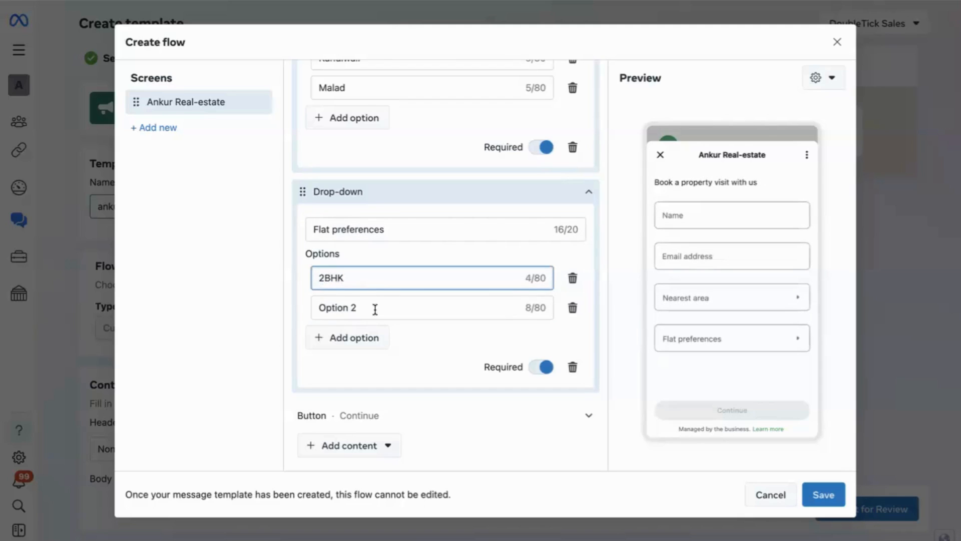
triple_click(375, 309)
text(3 B)
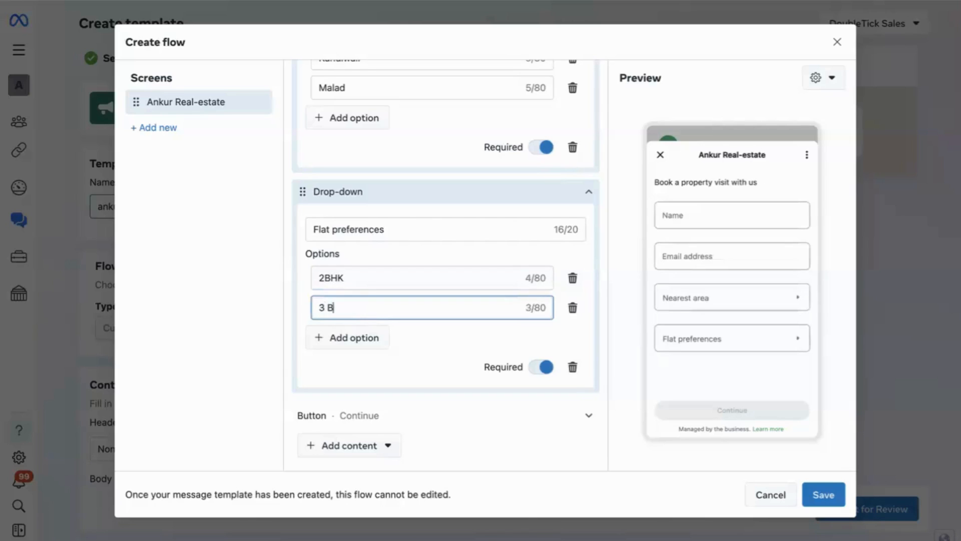
text(HK)
double_click(324, 281)
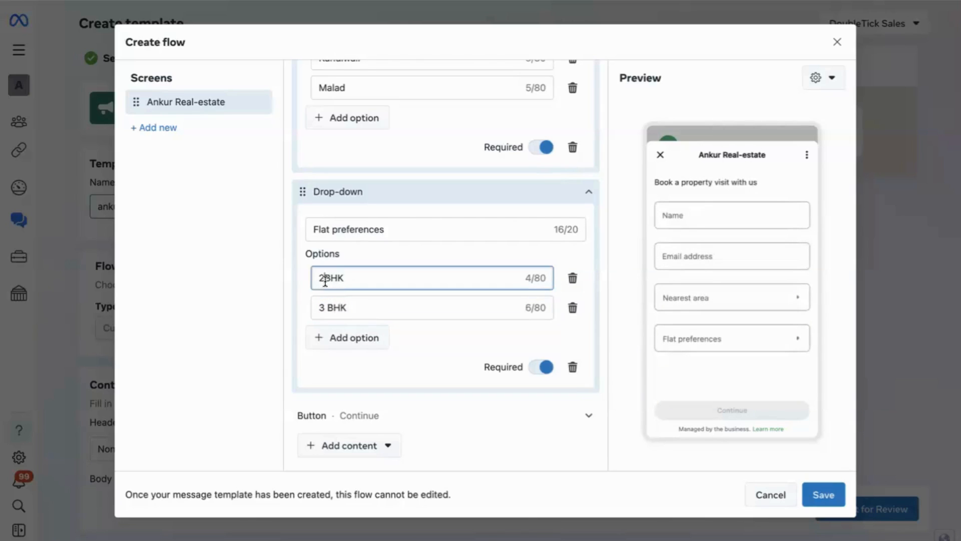
text(2 BHK)
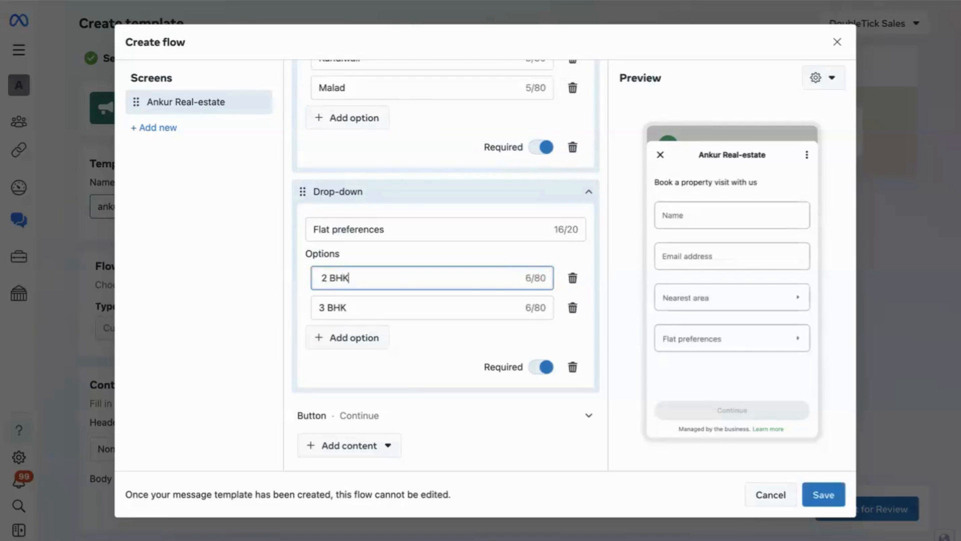
Step: Add a third option named "4 BHK" to the Flat preferences drop-down
click(345, 337)
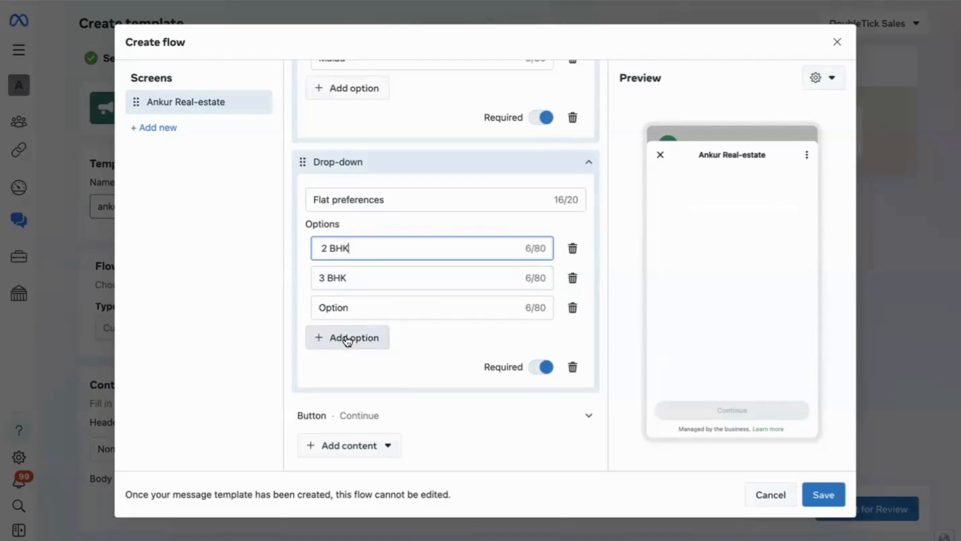
double_click(372, 307)
text(4 B)
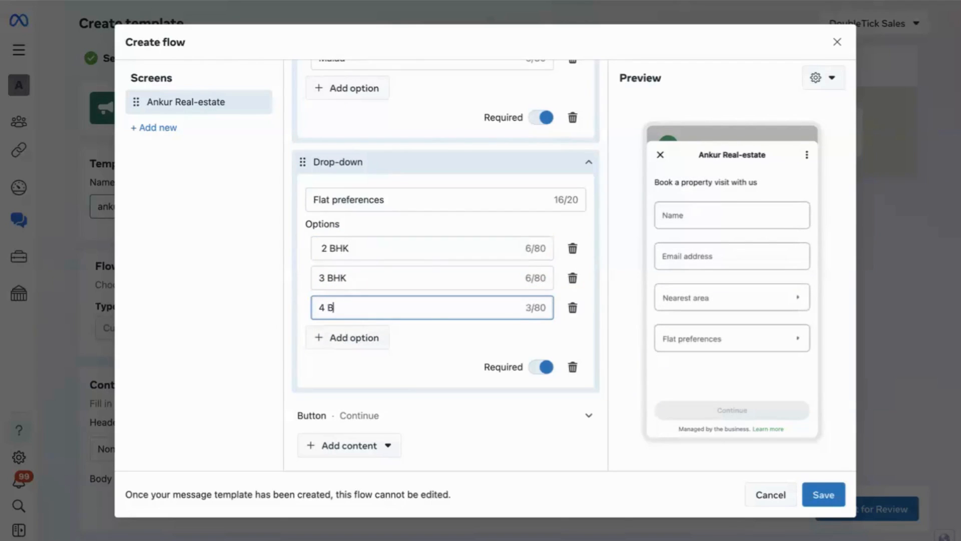
text(HK)
Step: Add a date picker to the form and label it "Date of visit"
click(355, 445)
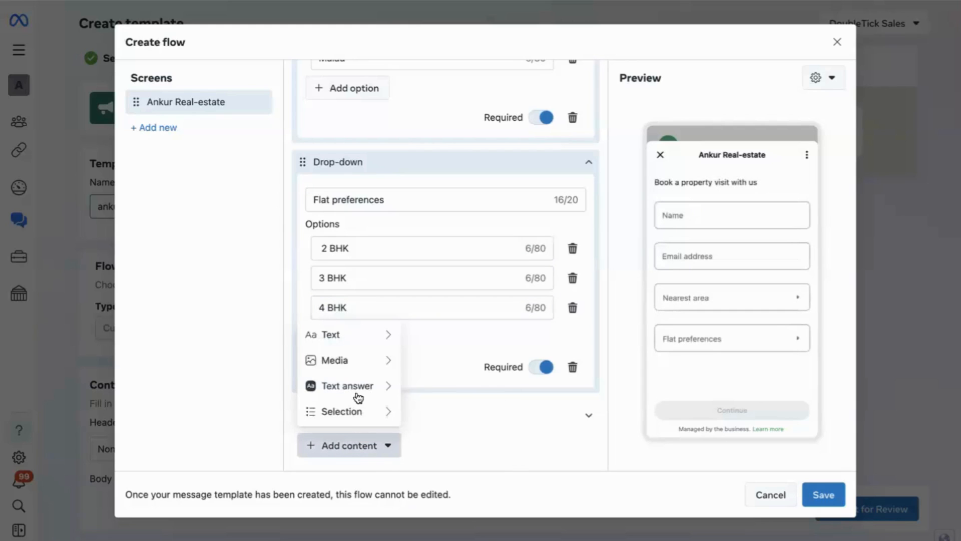
mouse_move(357, 404)
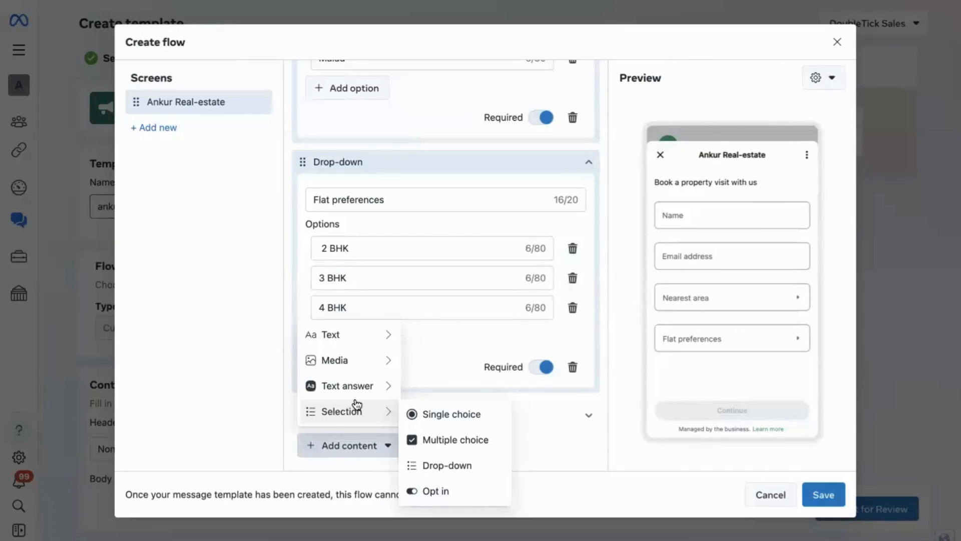
mouse_move(351, 386)
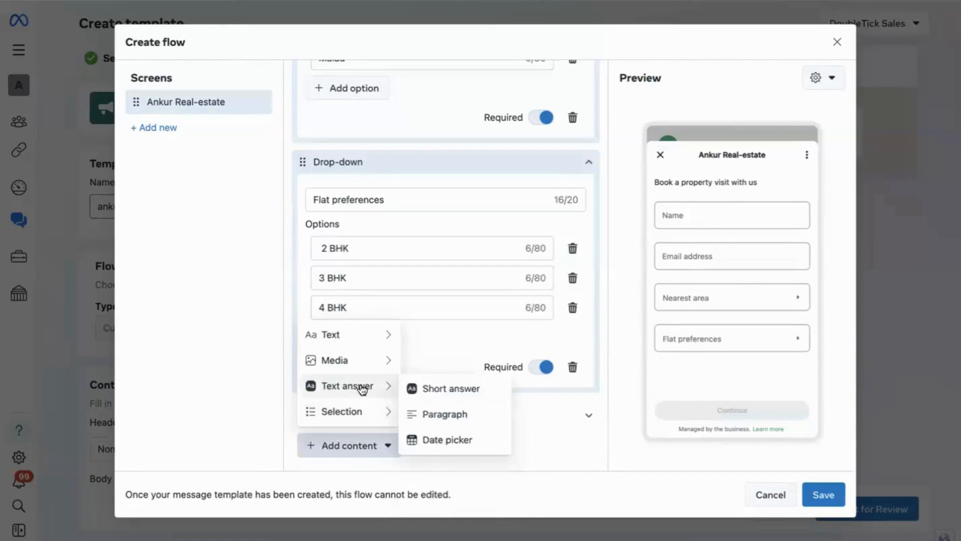
click(441, 440)
double_click(368, 291)
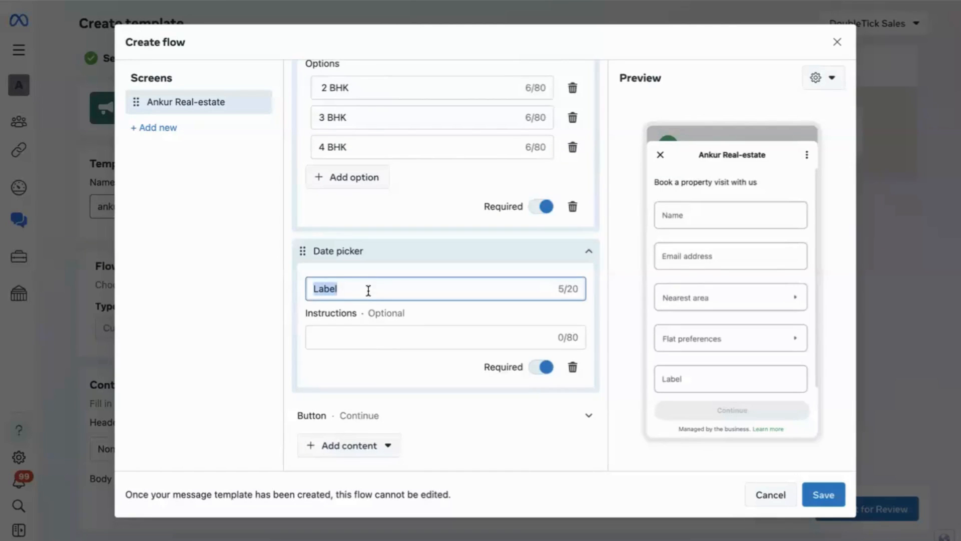
text(Date of visit)
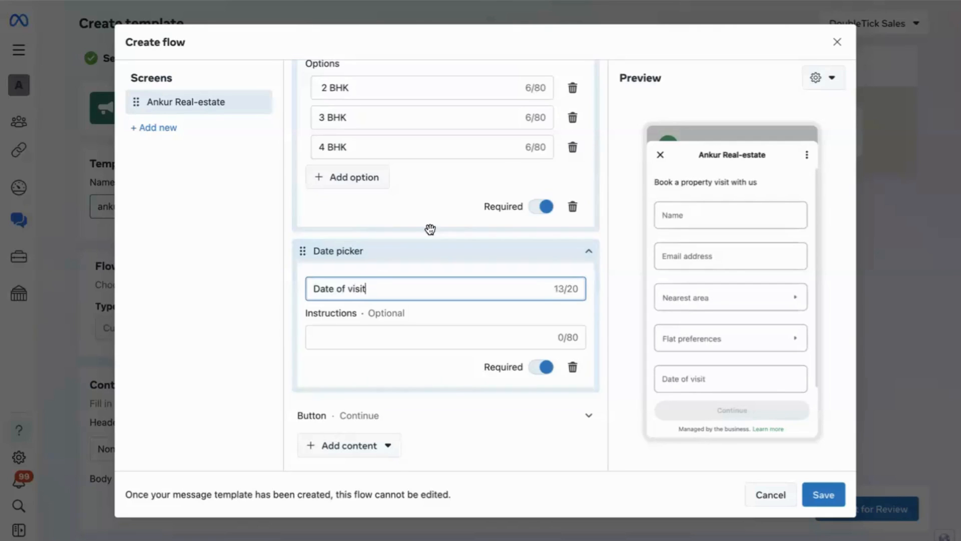
Step: Save the flow and submit the English template for review
scroll(429, 228, up, 6)
click(816, 489)
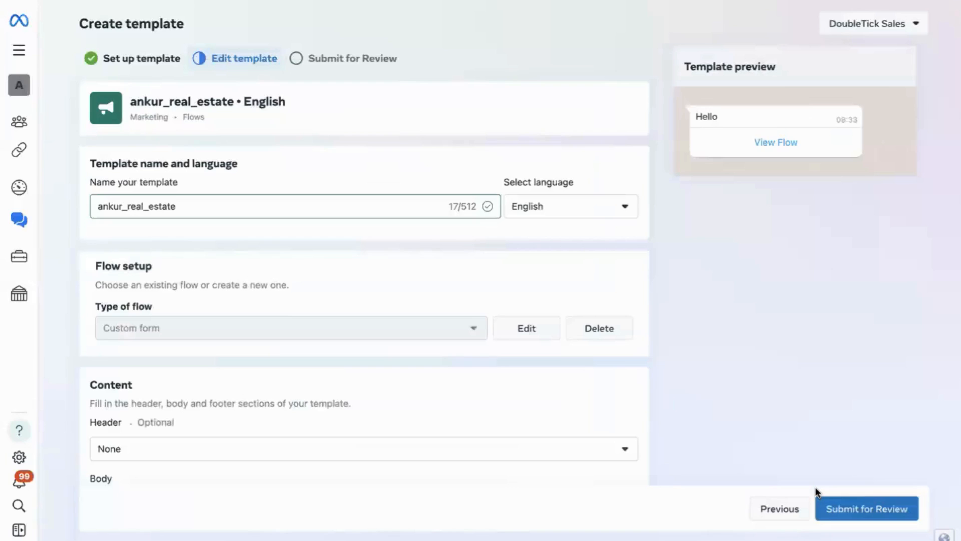
click(886, 515)
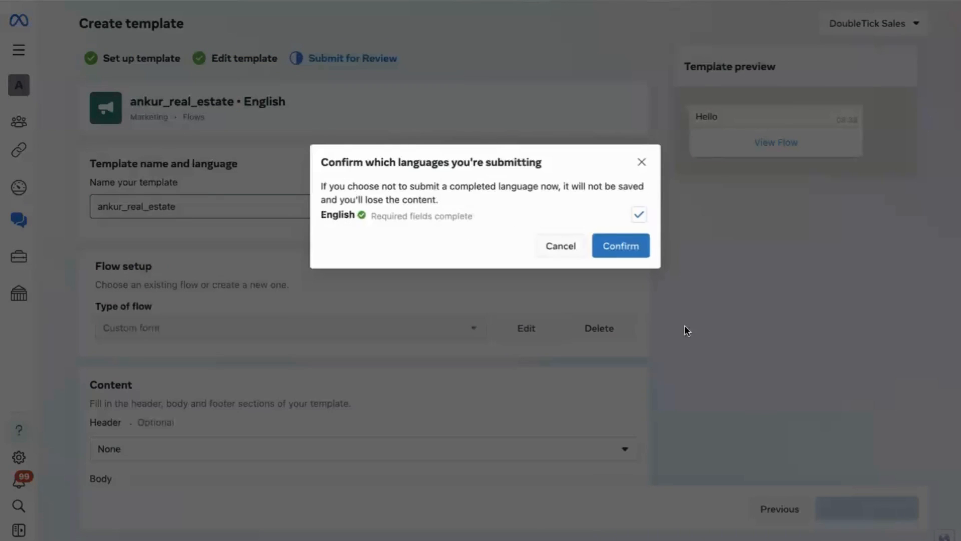
click(625, 248)
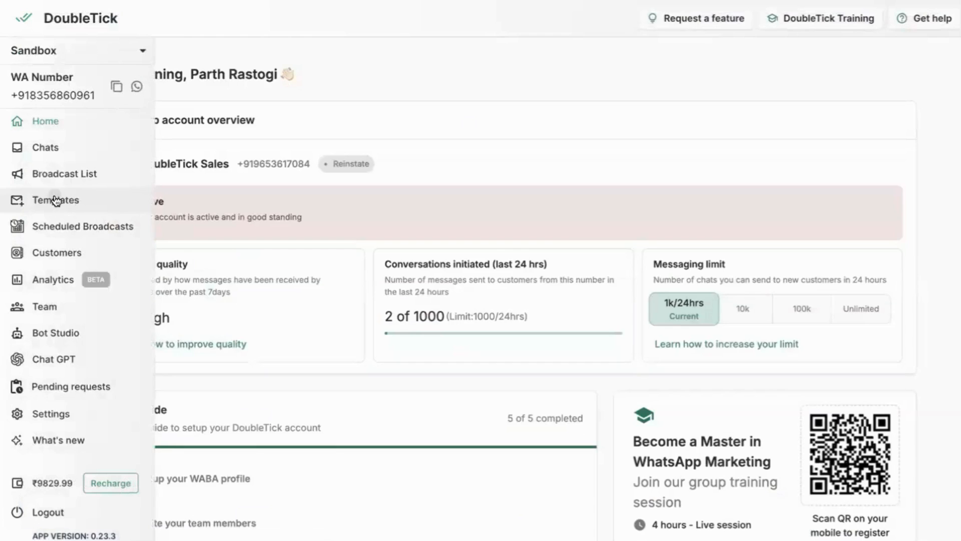
Step: Switch to DoubleTick, start a new template named "dbnndnm", and continue to its content with the default category, language and business
click(54, 200)
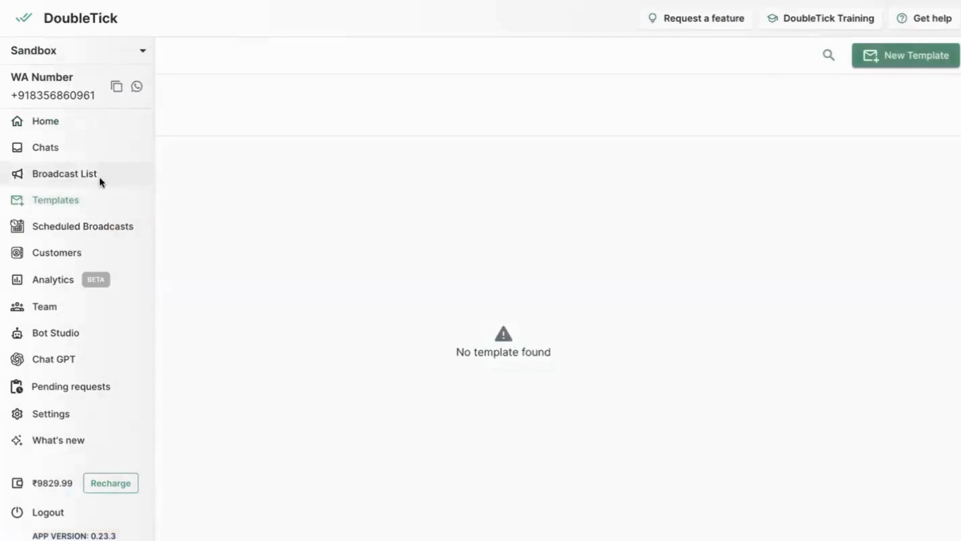
click(894, 55)
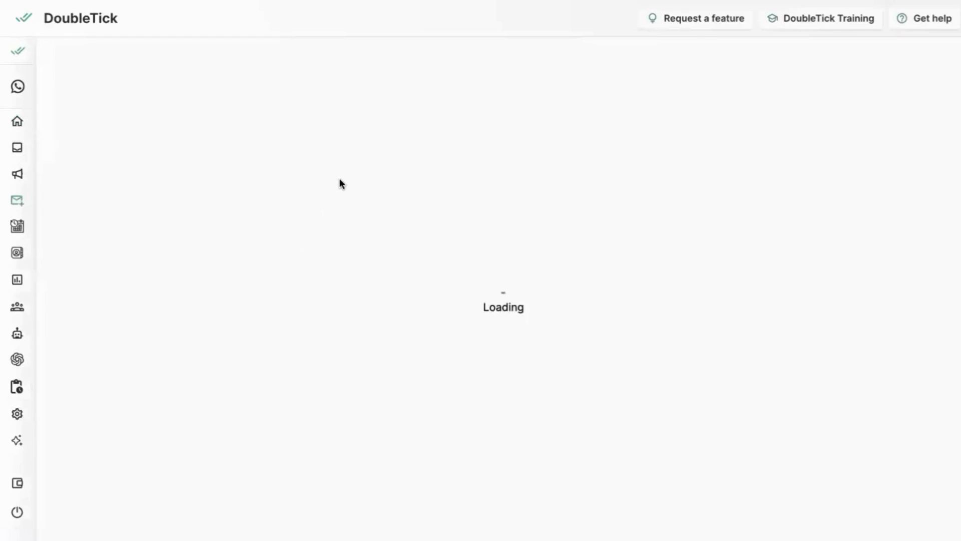
click(305, 197)
text(dbnndnm)
scroll(305, 196, down, 5)
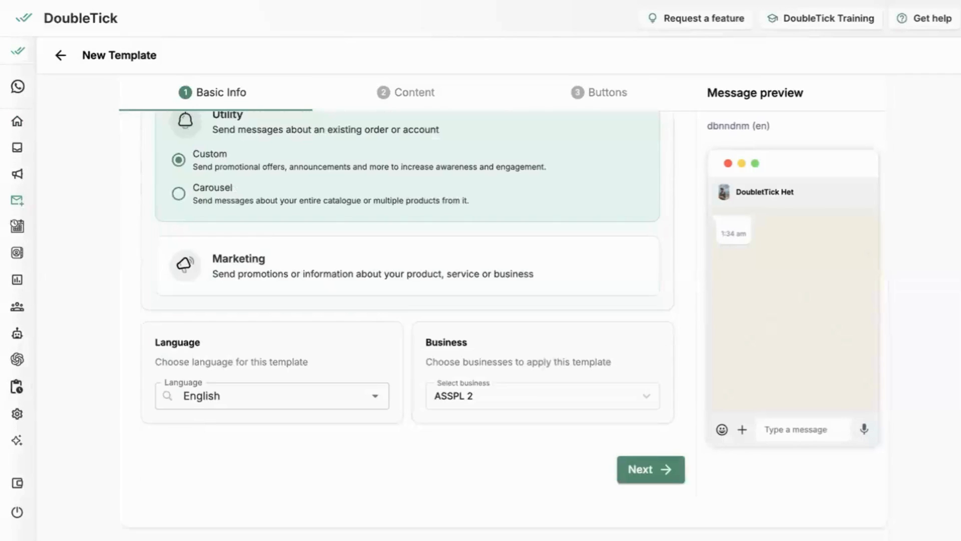
click(640, 468)
Step: Enter "Test for flows" as the message body of the new template
click(260, 253)
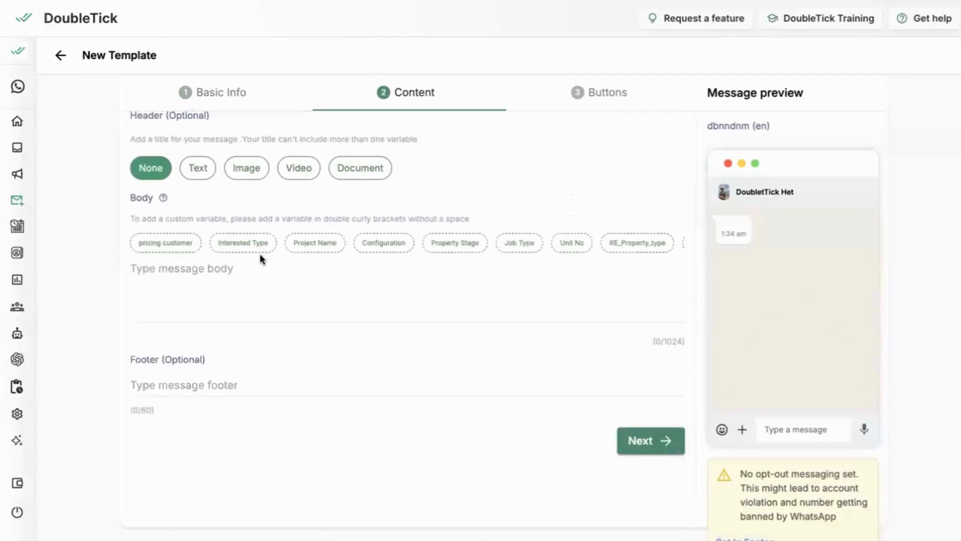
text(d ndbnbnd)
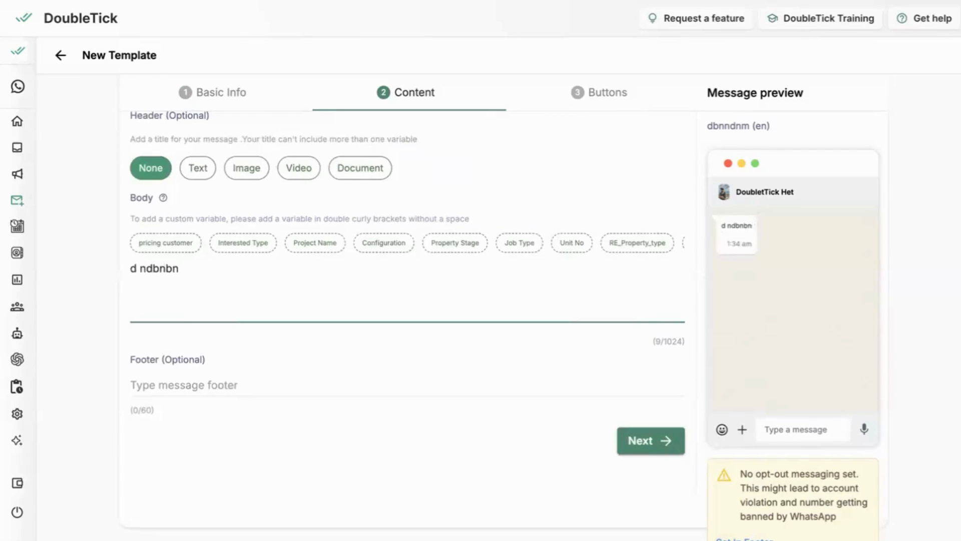
key(BackSpace)
key(BackSpace)
key(BackSpace)
key(BackSpace)
key(BackSpace)
key(BackSpace)
key(BackSpace)
key(BackSpace)
key(BackSpace)
text(G)
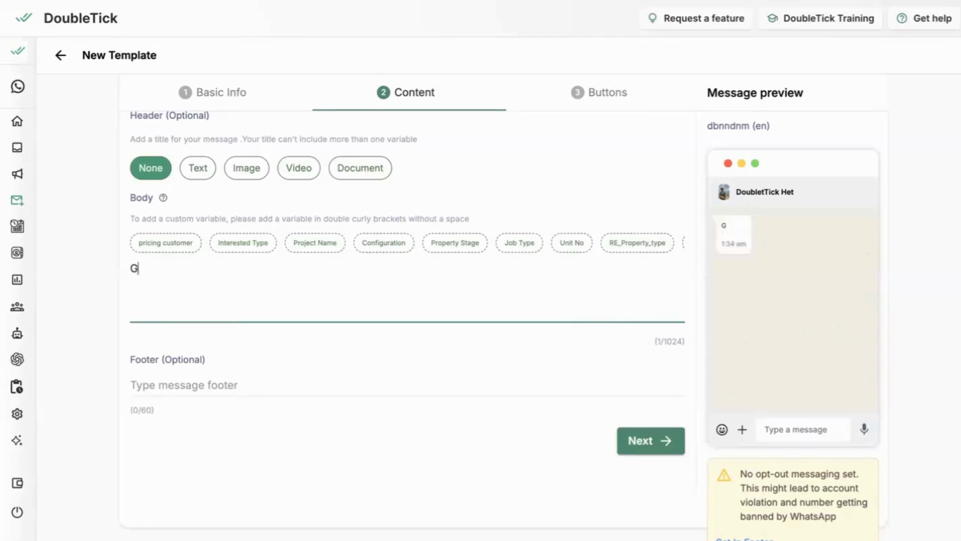
key(BackSpace)
text(Test for flows)
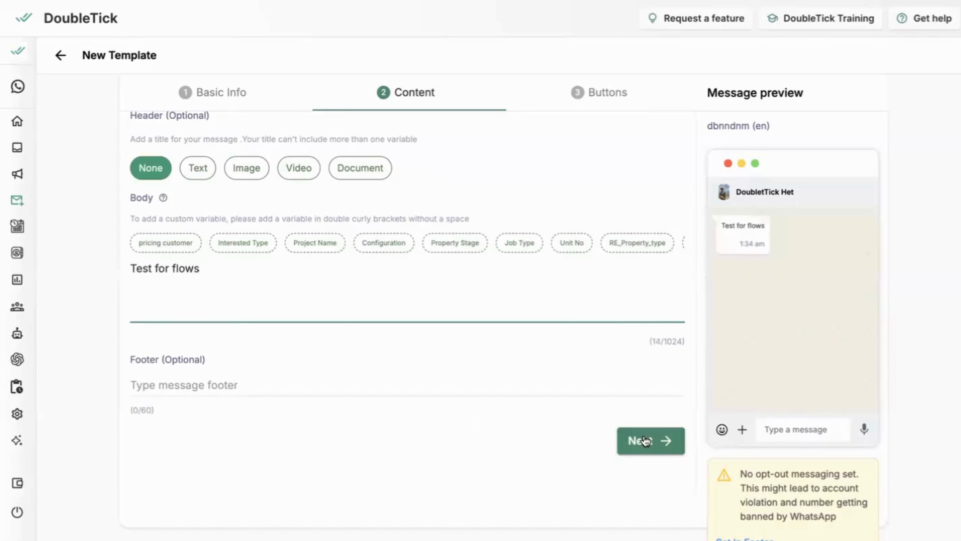
Step: Add a WhatsApp Flow call-to-action button to the template and open its list of available flows
click(646, 441)
click(212, 153)
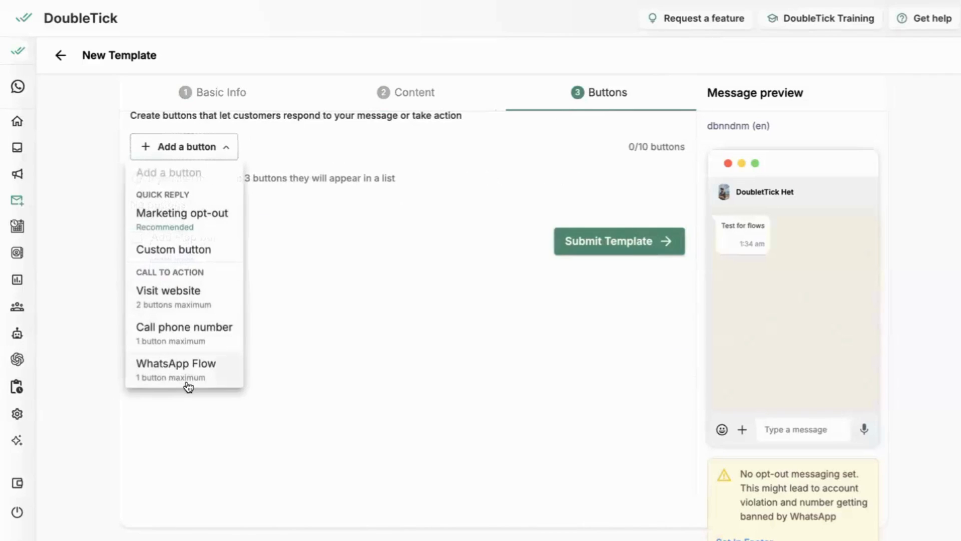
click(196, 373)
click(253, 263)
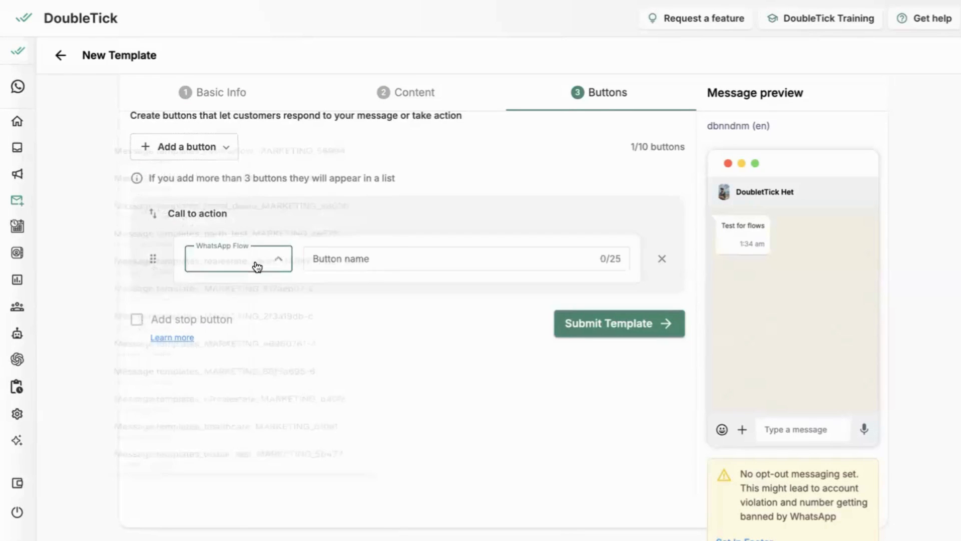